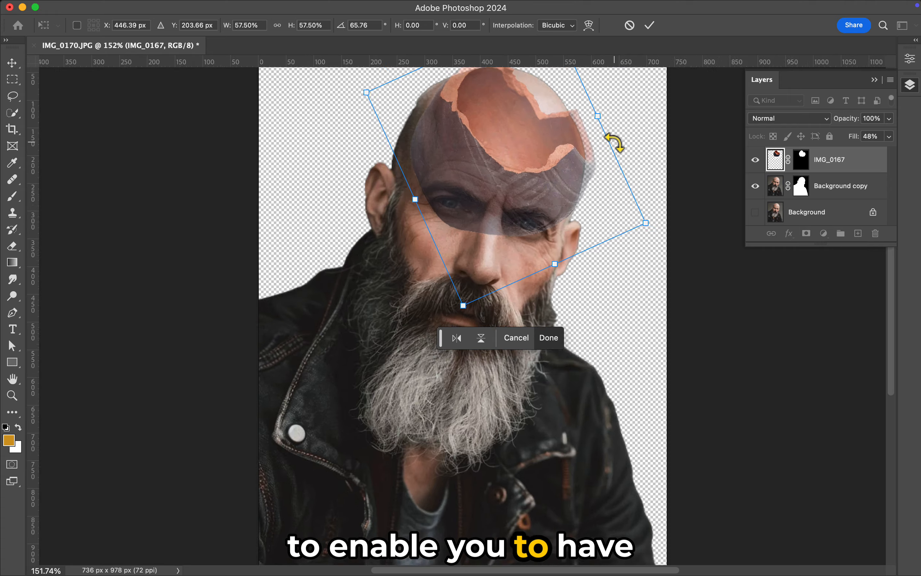
scroll(571, 181, up, 3)
Rotate and position the broken pot layer to fit the man's skull, commit the transform and restore its fill to 100%.
drag(749, 408, 698, 384)
drag(712, 393, 686, 434)
mouse_move(478, 267)
mouse_down()
mouse_move(546, 522)
mouse_move(481, 270)
mouse_up()
drag(675, 425, 692, 441)
drag(551, 299, 549, 297)
key(Return)
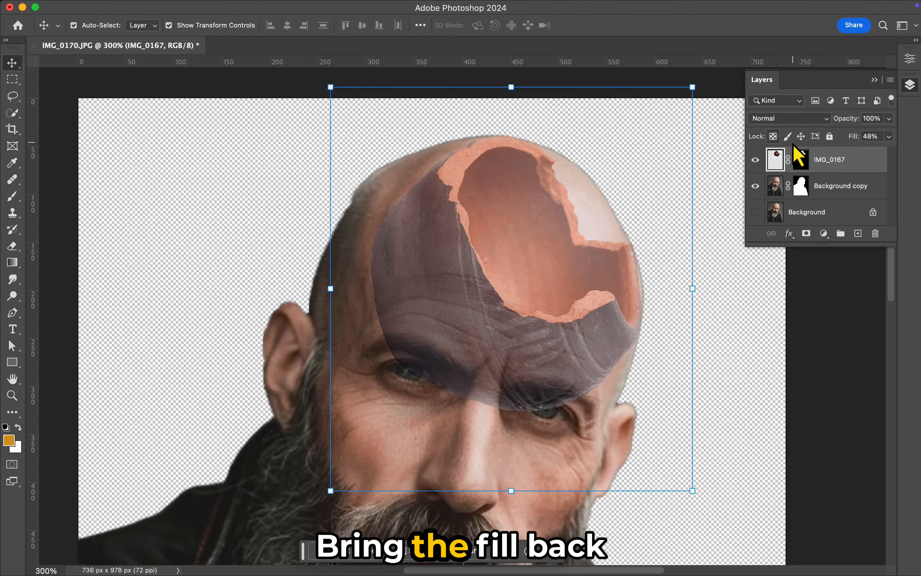
drag(853, 136, 919, 138)
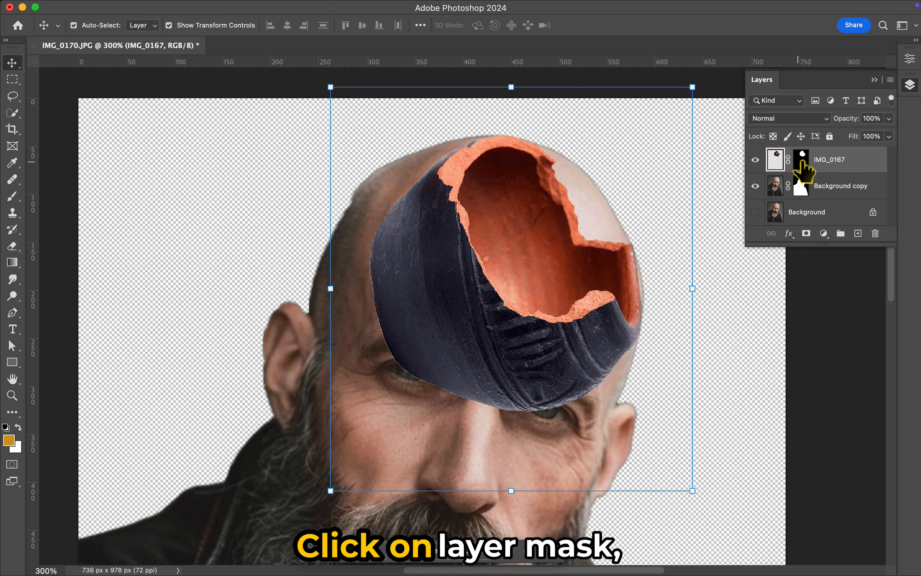
Paint black with a 70 px brush on the IMG_0167 layer mask to hide the dark pot exterior over the forehead.
click(800, 160)
key(d)
click(13, 196)
click(18, 428)
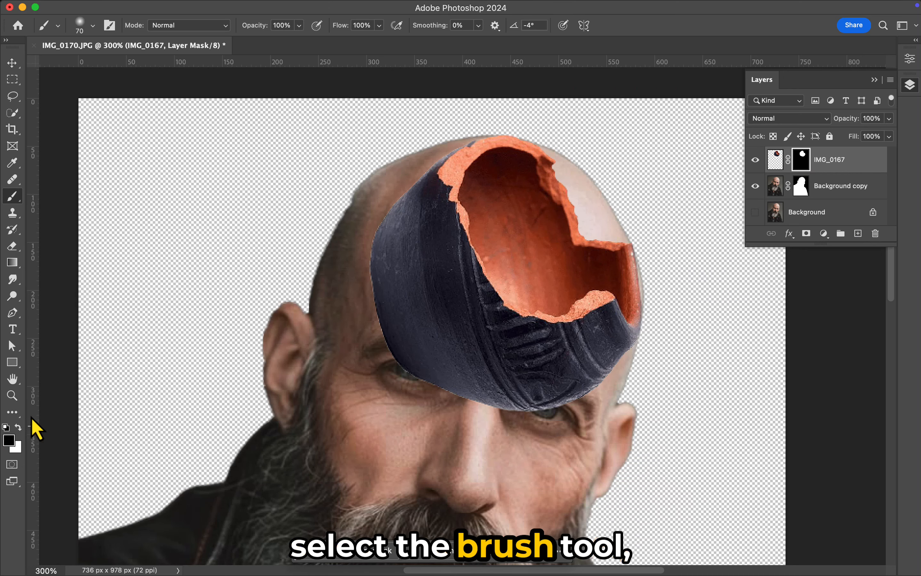
mouse_move(360, 329)
mouse_down()
mouse_move(357, 247)
mouse_move(574, 408)
mouse_move(449, 411)
mouse_move(559, 381)
mouse_up()
Mask out the dark pot edge closely along the upper-left clay rim with a 7 px black brush.
key(super+plus)
key(super+plus)
key(super+plus)
key(super+plus)
key(super+plus)
key(bracketleft)
key(bracketleft)
key(bracketleft)
key(bracketleft)
key(bracketleft)
key(bracketleft)
key(bracketleft)
key(bracketleft)
mouse_move(449, 149)
mouse_down()
mouse_move(474, 162)
mouse_move(477, 137)
mouse_move(498, 174)
mouse_move(460, 90)
mouse_up()
key(bracketleft)
key(bracketleft)
key(bracketleft)
key(bracketleft)
key(bracketleft)
scroll(460, 90, up, 5)
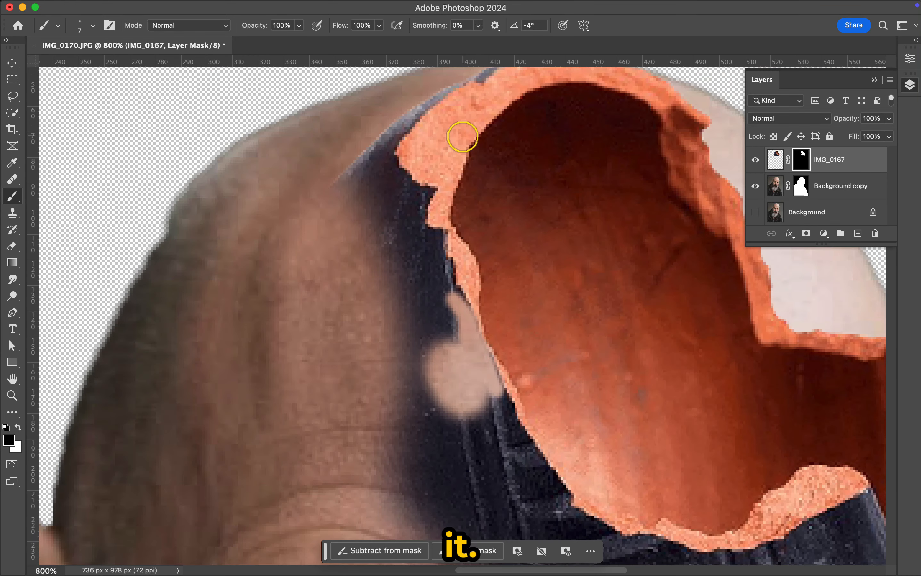
mouse_move(430, 185)
mouse_down()
mouse_move(394, 244)
mouse_move(430, 272)
mouse_move(422, 291)
mouse_move(431, 317)
mouse_move(441, 319)
mouse_move(442, 343)
mouse_move(505, 487)
mouse_move(434, 350)
mouse_up()
Mask out the remaining dark pot area beside the upper-left rim with a 20 px brush.
key(])
key(])
key(])
key(])
mouse_move(392, 201)
mouse_down()
mouse_move(326, 299)
mouse_move(409, 286)
mouse_move(402, 453)
mouse_move(421, 350)
mouse_move(421, 456)
mouse_move(368, 218)
mouse_move(404, 298)
mouse_up()
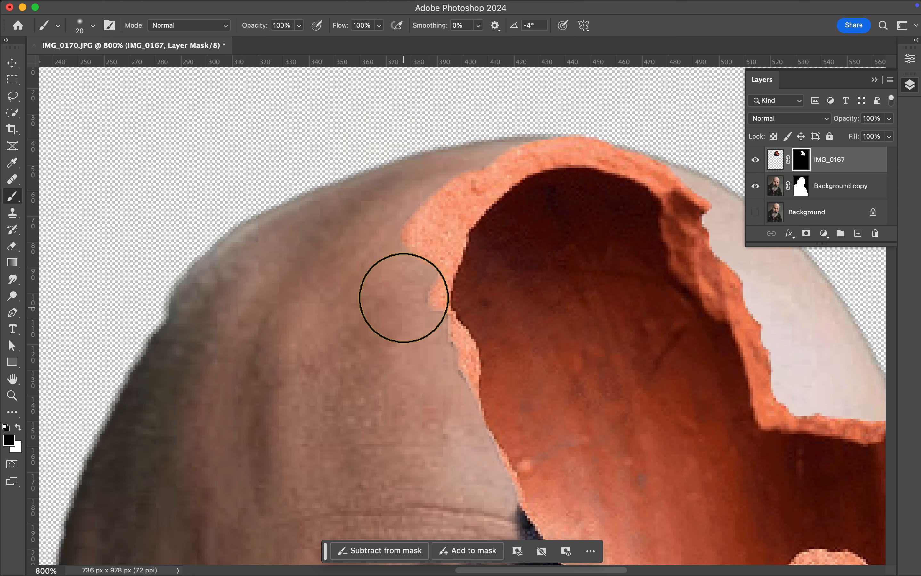
Trace the left and lower edges of the clay rim on the mask with a 7 px black brush.
key([)
key([)
key([)
key([)
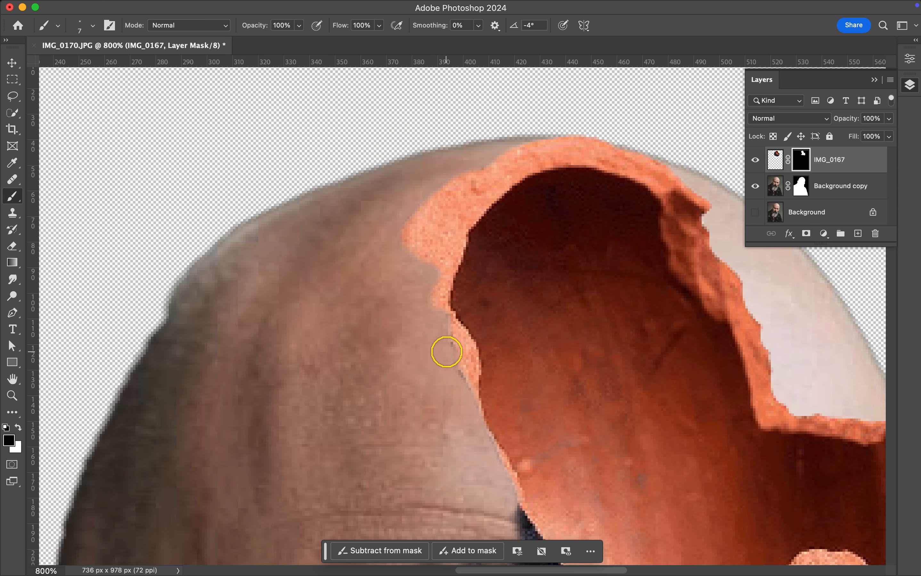
scroll(477, 433, right, 10)
scroll(476, 434, down, 7)
mouse_move(480, 347)
mouse_down()
mouse_move(422, 377)
mouse_move(496, 335)
mouse_move(396, 384)
mouse_move(322, 390)
mouse_move(219, 353)
mouse_move(153, 264)
mouse_move(203, 345)
mouse_move(249, 368)
mouse_move(352, 391)
mouse_move(414, 380)
mouse_move(495, 333)
mouse_move(522, 378)
mouse_move(562, 395)
mouse_move(577, 364)
mouse_up()
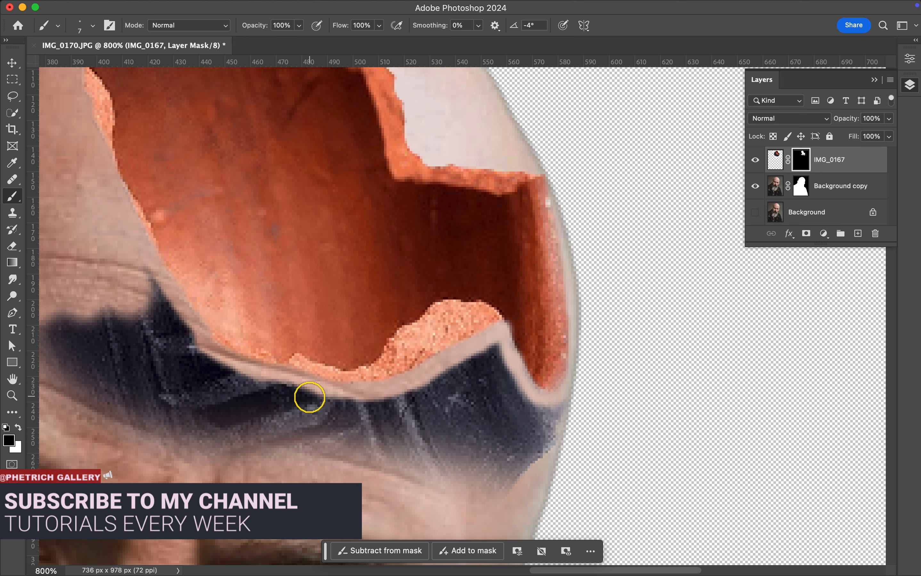
Enlarge the brush to mask out the leftover dark band across the forehead, then reduce the brush to 9 px.
key(bracketright)
key(bracketright)
key(bracketright)
key(bracketright)
key(bracketright)
key(bracketright)
scroll(262, 382, left, 2)
scroll(262, 382, down, 2)
mouse_move(115, 327)
mouse_down()
mouse_move(220, 290)
mouse_move(206, 408)
mouse_move(470, 356)
mouse_move(643, 376)
mouse_move(643, 423)
mouse_up()
key(bracketleft)
key(bracketleft)
key(bracketleft)
key(bracketleft)
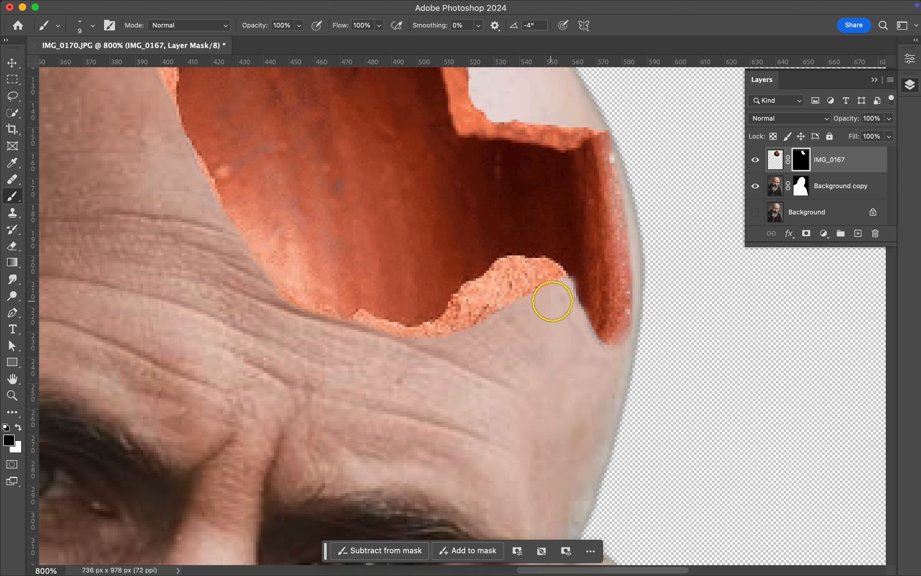
Touch up the mask along the pot's outer right edge with the 9 px black brush.
key(super+0)
key(super+plus)
key(super+plus)
key(super+plus)
scroll(596, 328, up, 13)
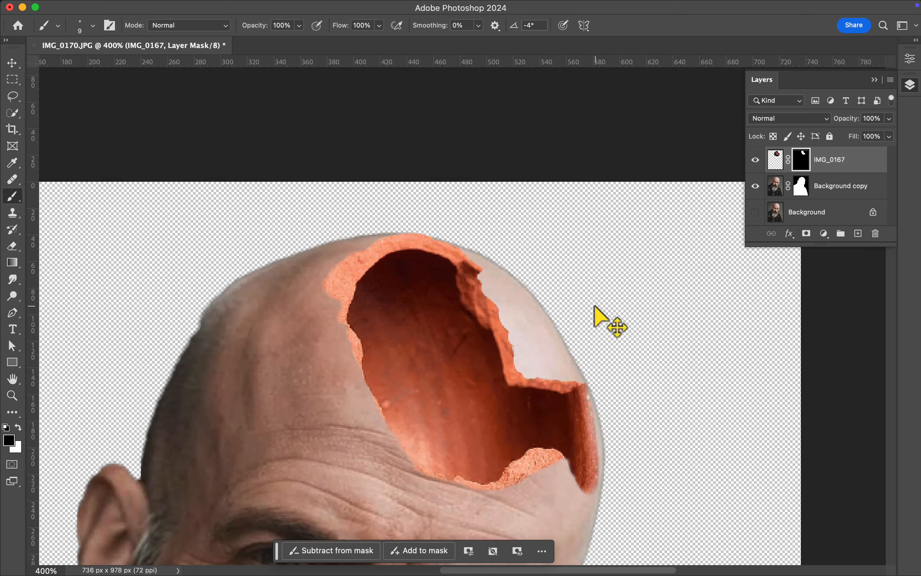
key(super+plus)
key(super+plus)
key(super+plus)
scroll(648, 355, down, 2)
drag(661, 362, 678, 399)
scroll(596, 477, down, 4)
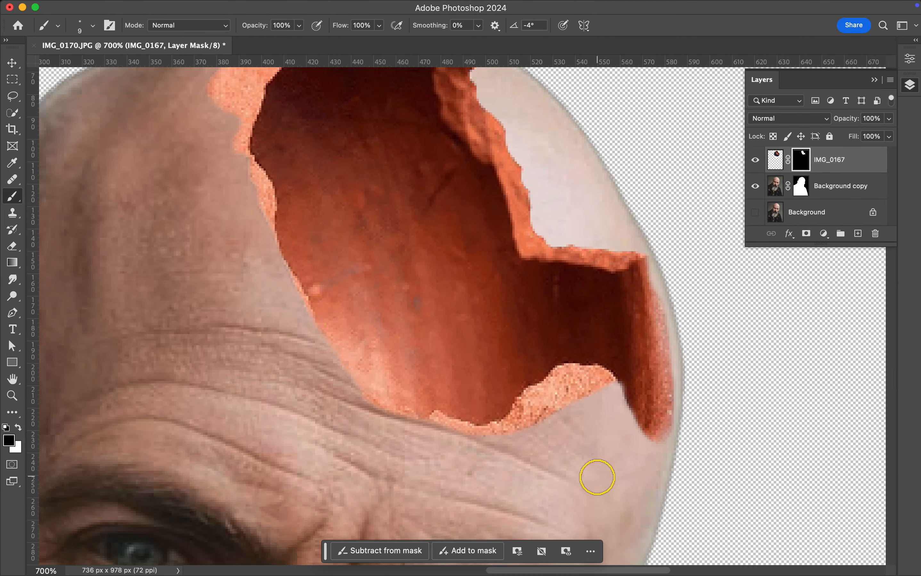
scroll(312, 387, up, 6)
key(super+0)
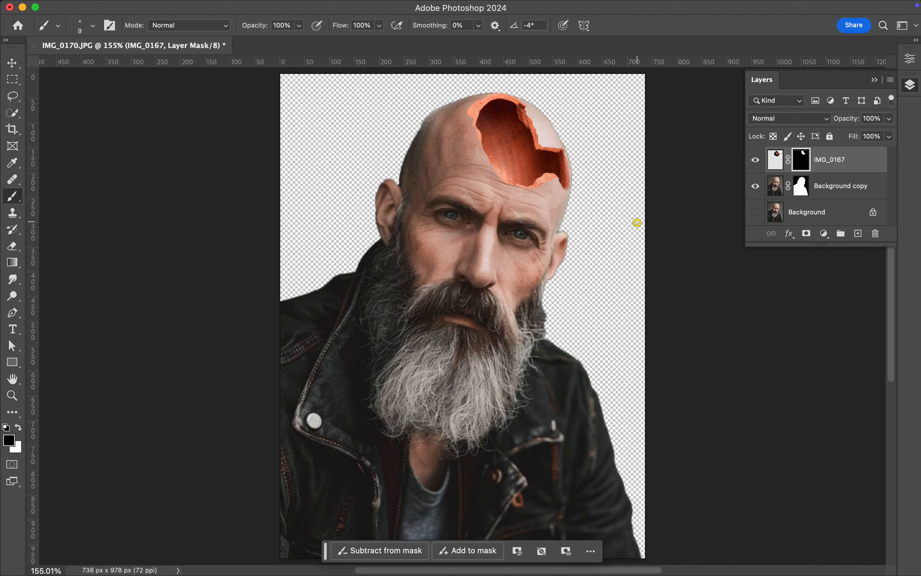
Rotate the pot layer -2.21° and nudge it to X 455.50 px, Y 196.50 px on the head, committing the transform.
key(super+plus)
key(super+plus)
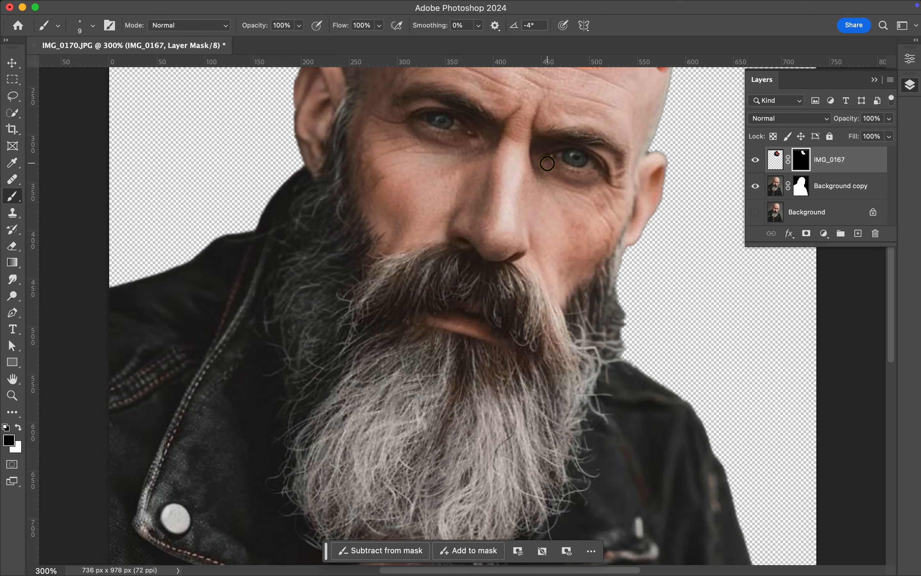
scroll(457, 304, up, 8)
click(13, 62)
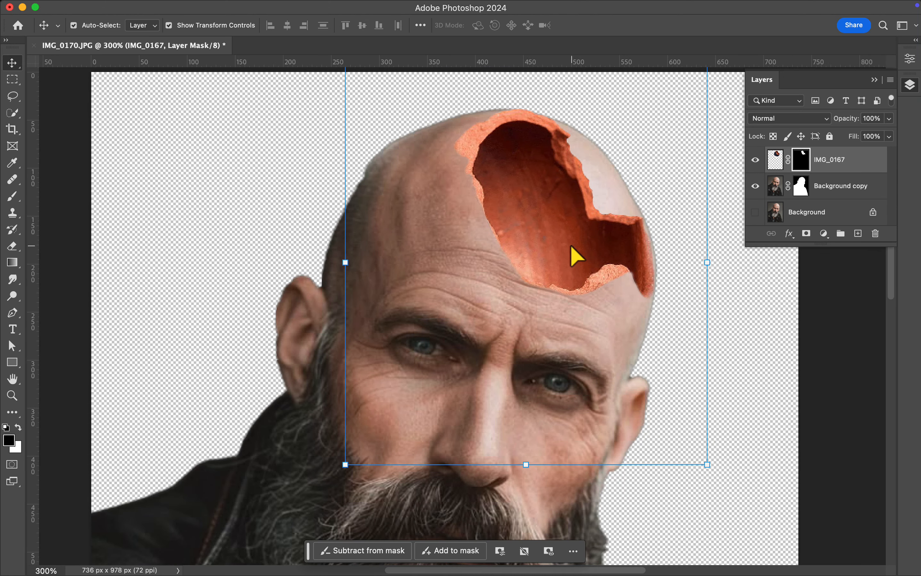
click(708, 473)
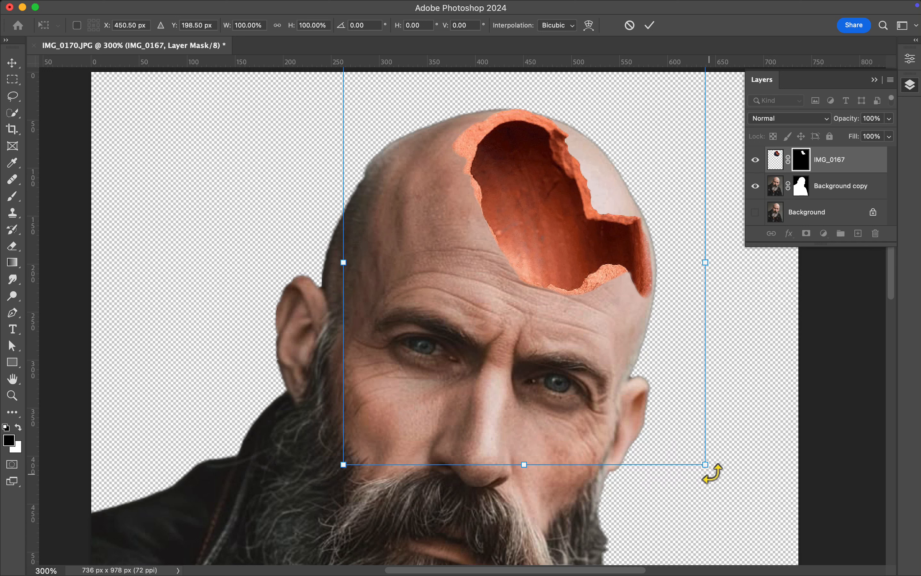
drag(711, 473, 717, 468)
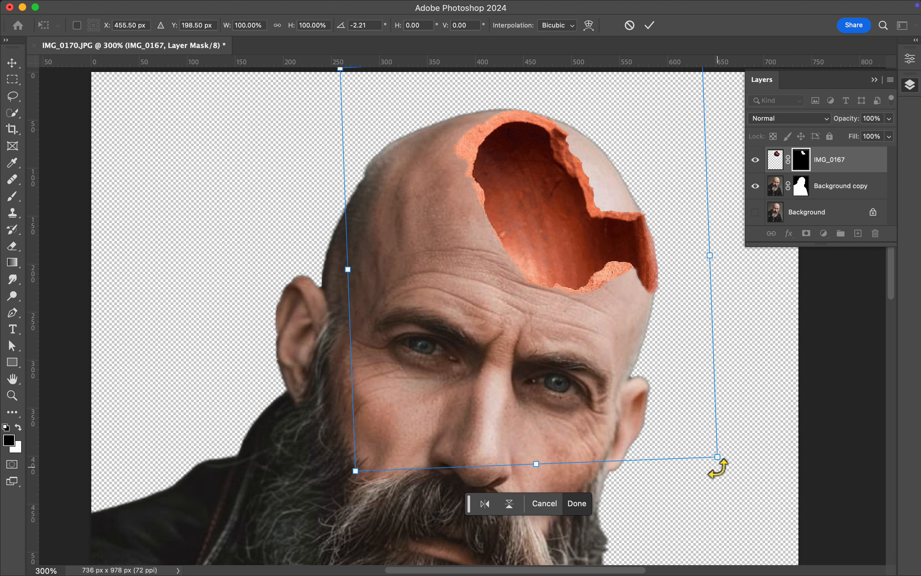
key(Up)
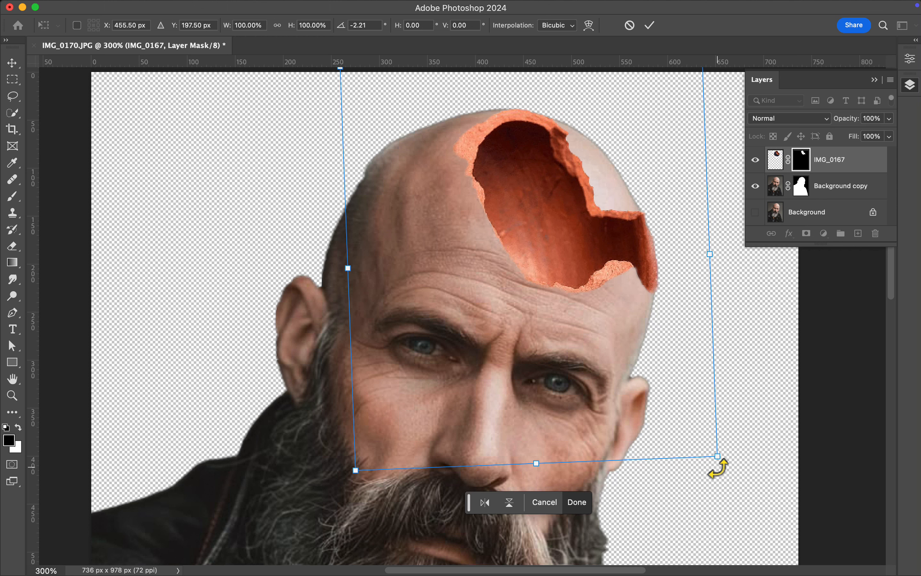
key(Up)
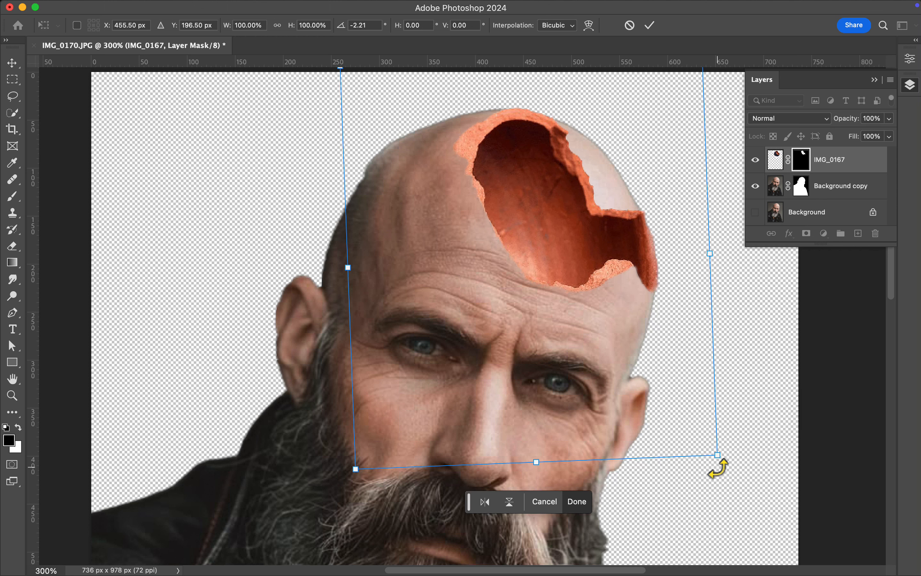
key(Return)
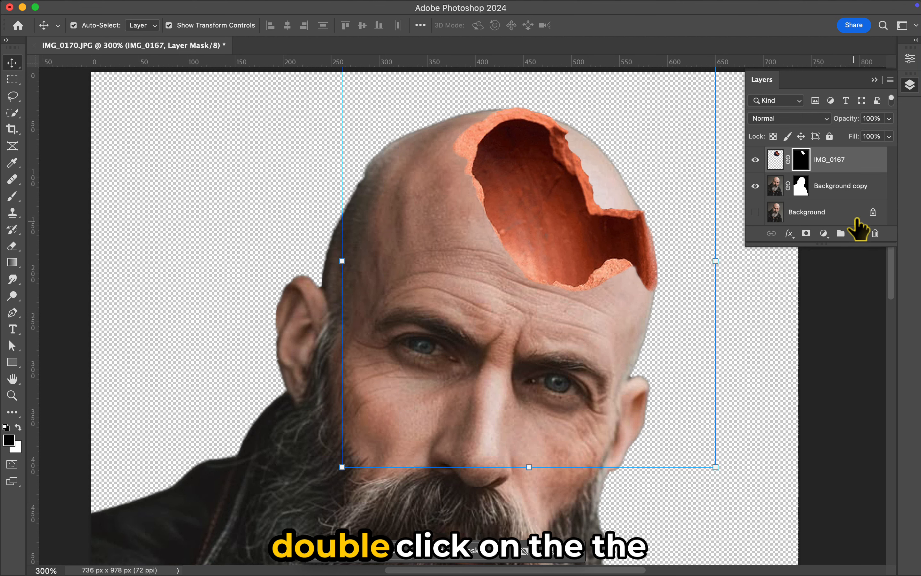
Add an Inner Shadow effect to the IMG_0167 layer and show its settings.
double_click(862, 163)
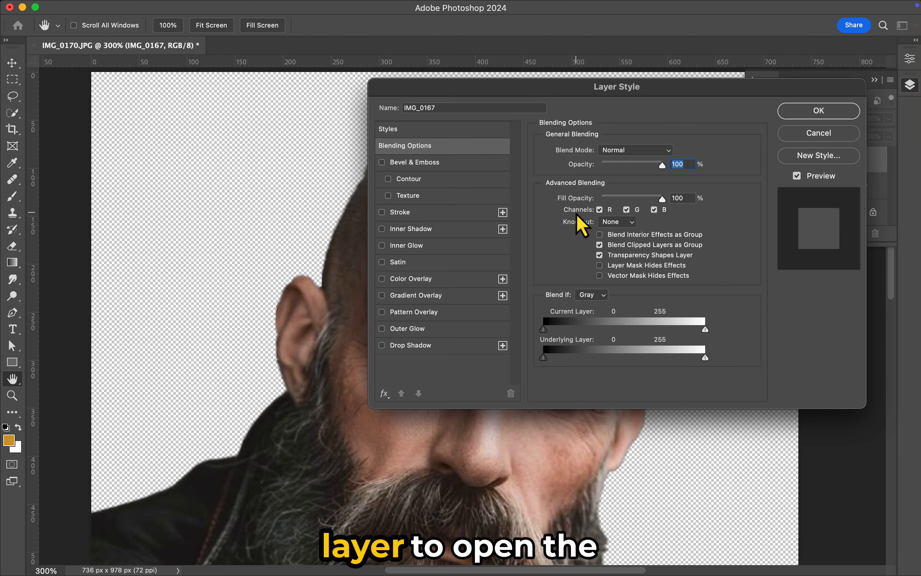
click(380, 229)
scroll(296, 375, right, 10)
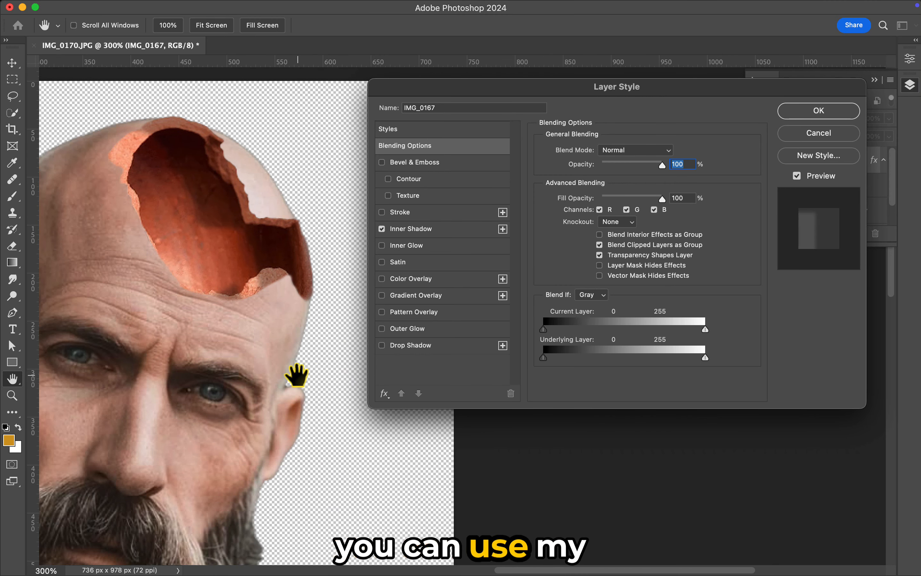
scroll(297, 376, left, 2)
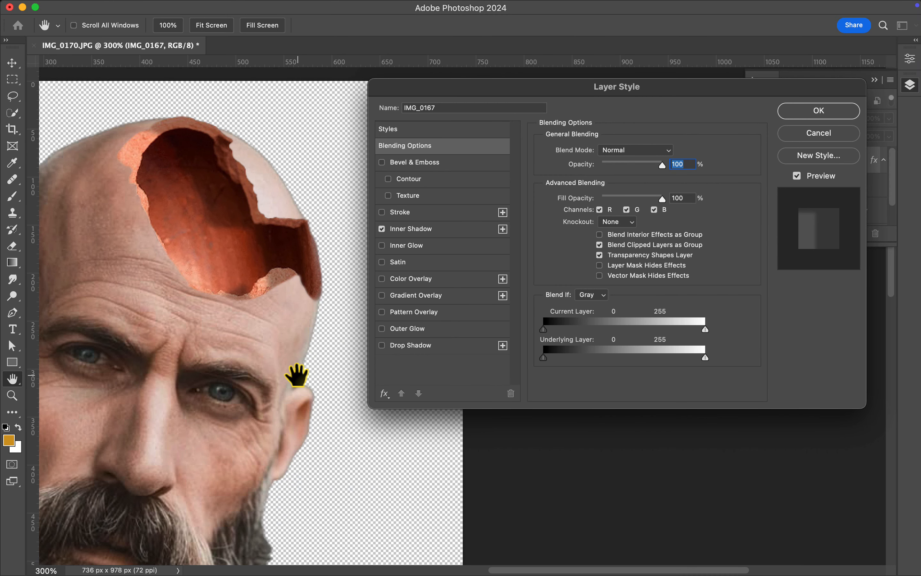
click(412, 234)
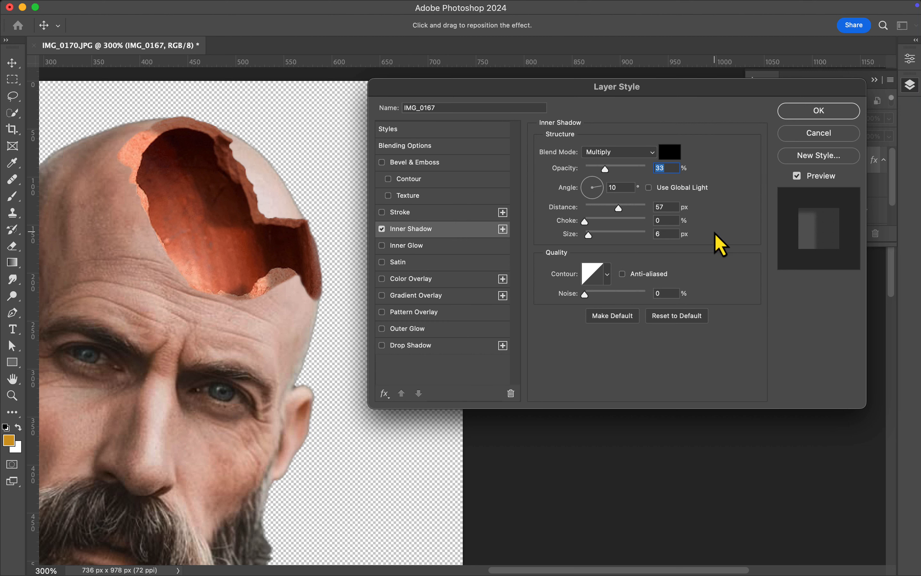
Set the inner shadow's size to 16 px, distance to 61 px and opacity to 14%.
click(669, 234)
text(16)
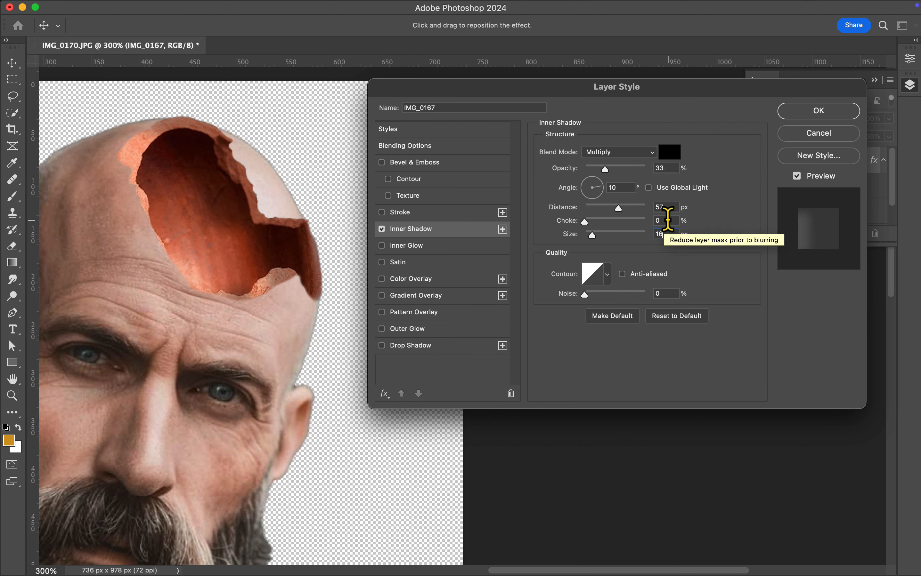
click(669, 207)
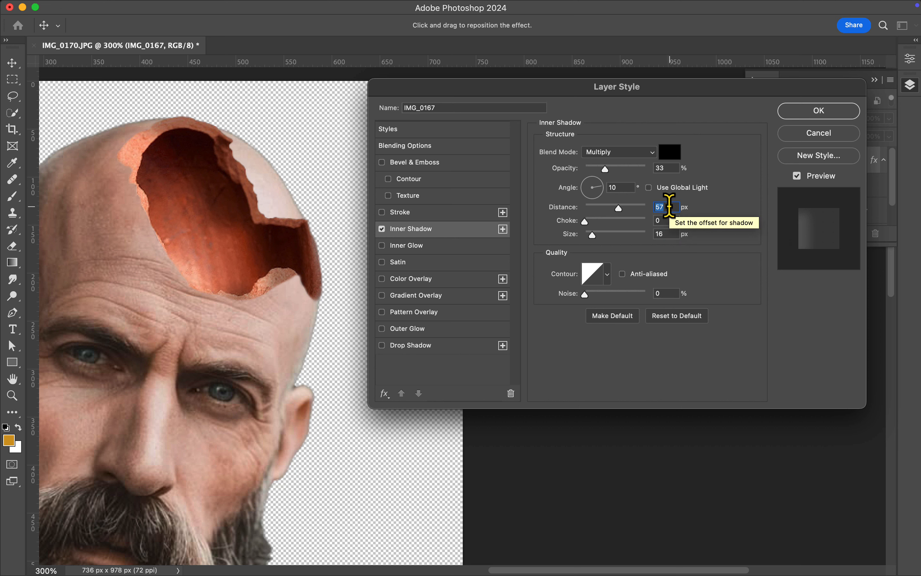
text(61)
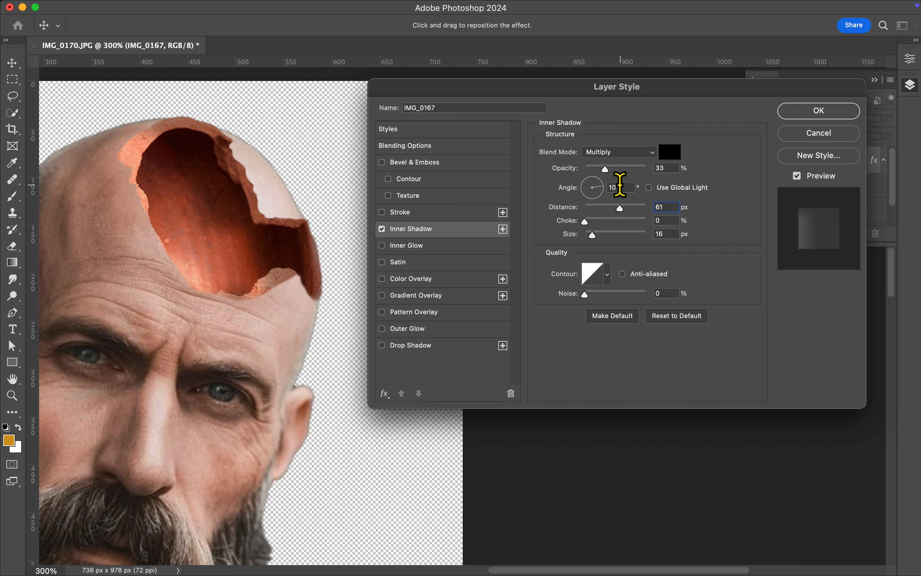
click(670, 168)
text(14)
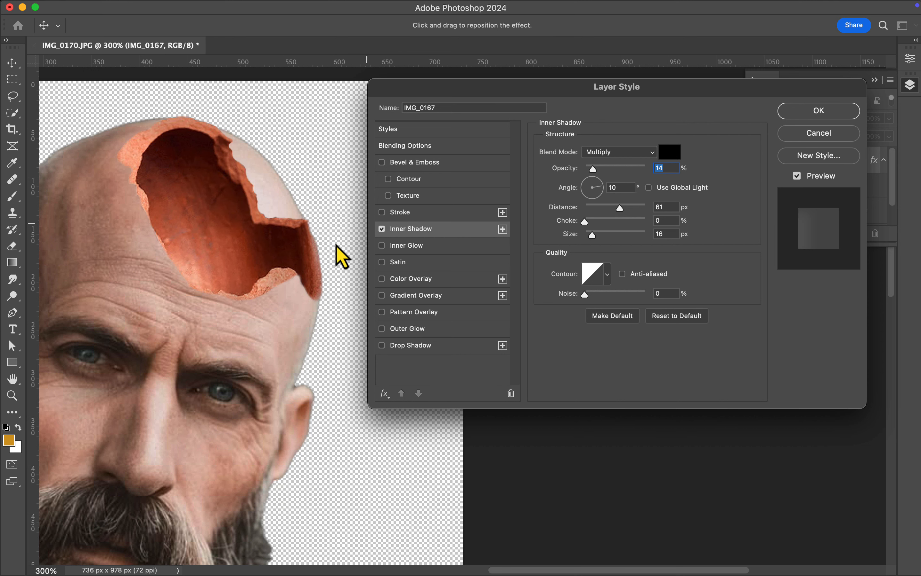
Check the shaded skull opening, apply the layer style and collapse the IMG_0167 layer's effects list.
scroll(259, 284, down, 1)
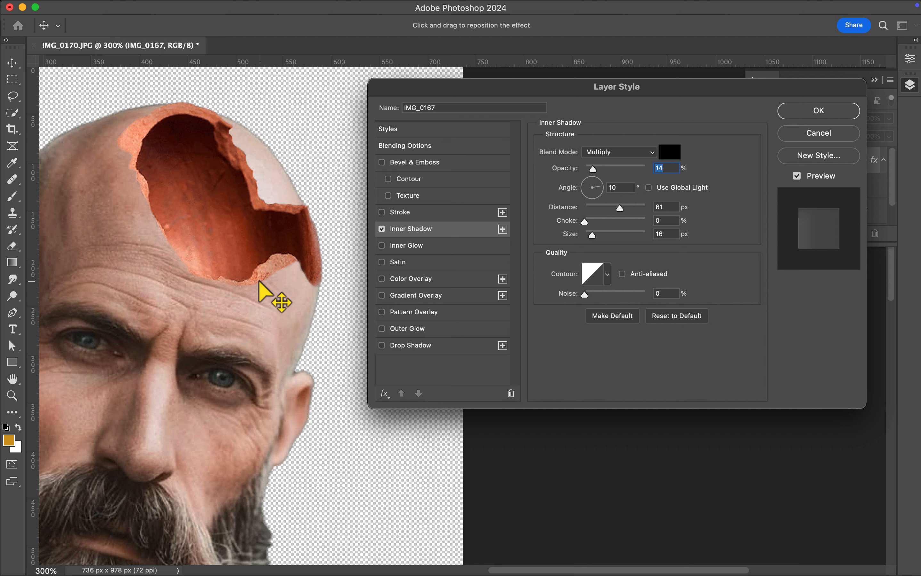
scroll(259, 282, down, 5)
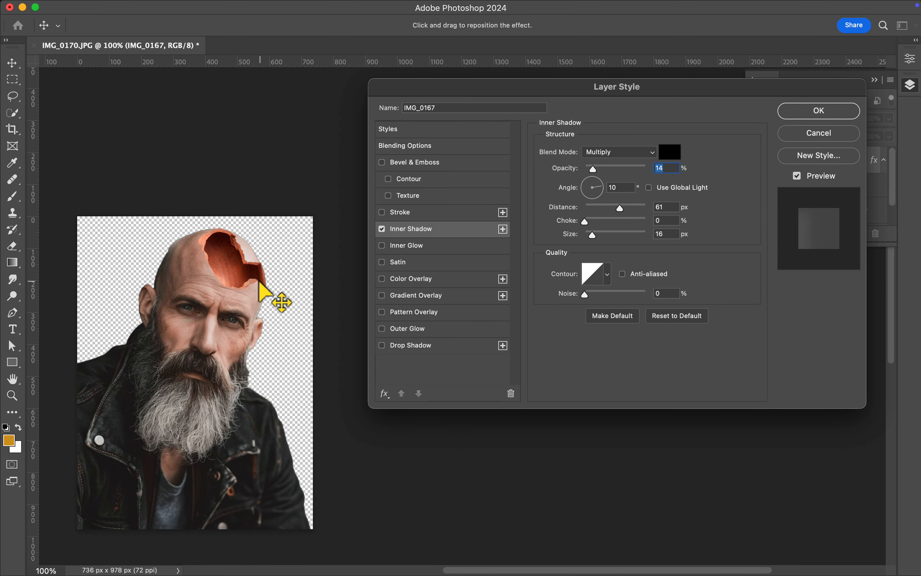
key(super+plus)
key(super+plus)
key(space)
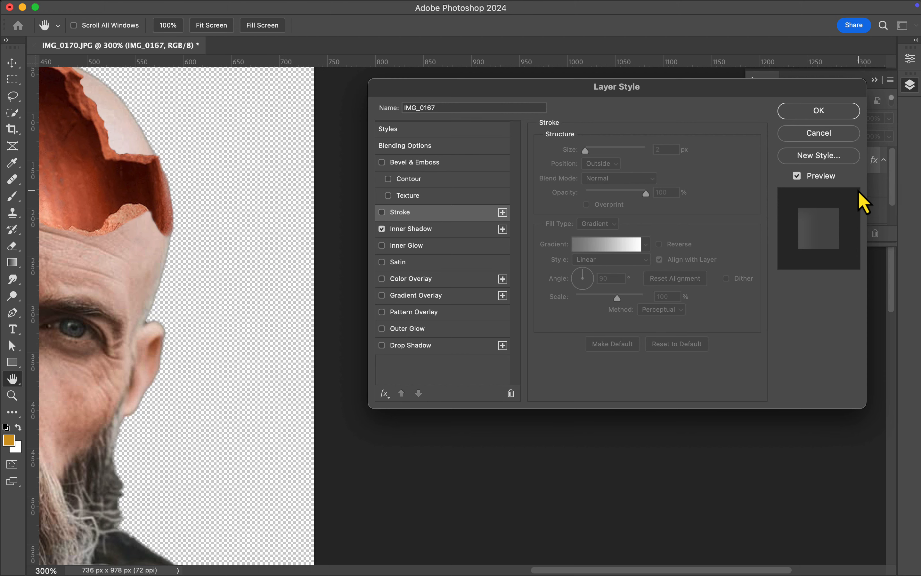
click(827, 112)
key(super+0)
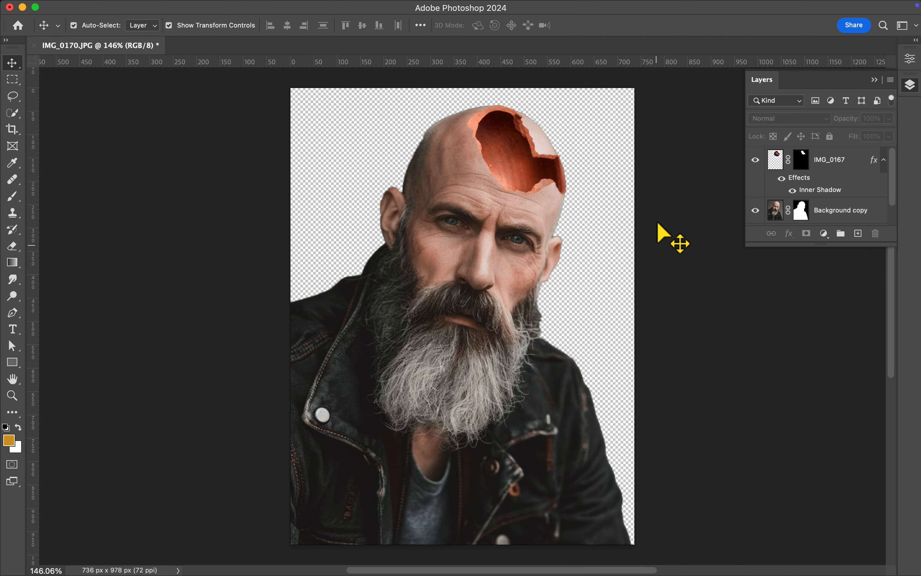
click(883, 160)
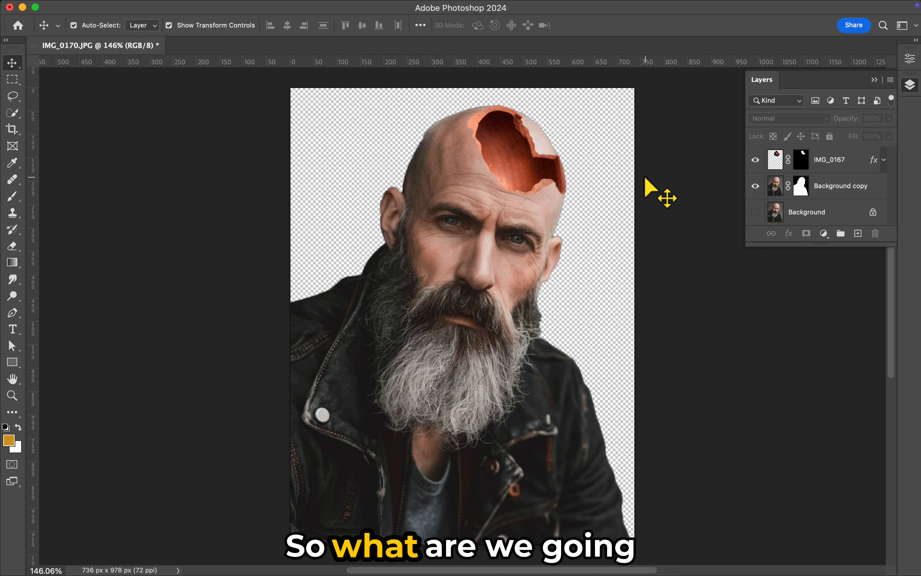
Add a Hue/Saturation adjustment clipped to the IMG_0167 layer and lower its saturation to -50.
click(823, 233)
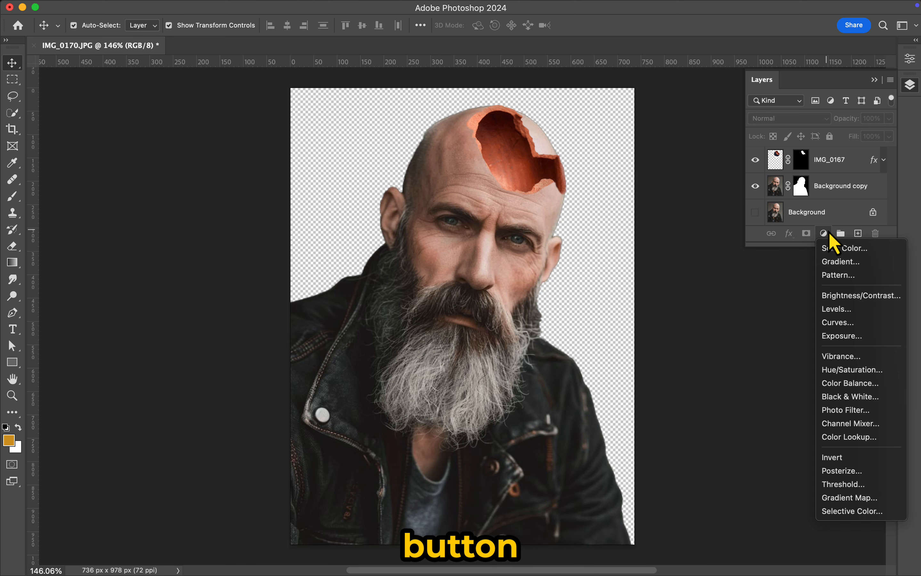
click(857, 370)
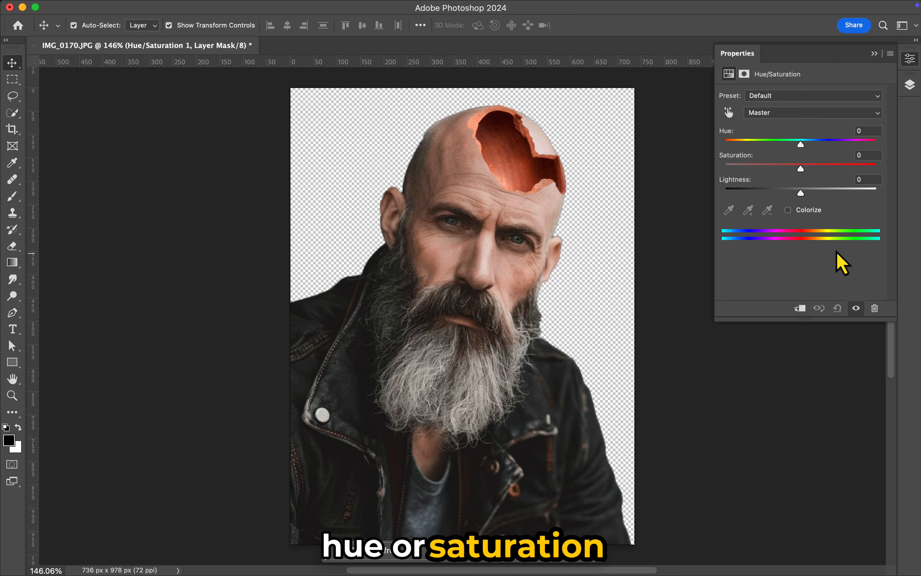
click(800, 309)
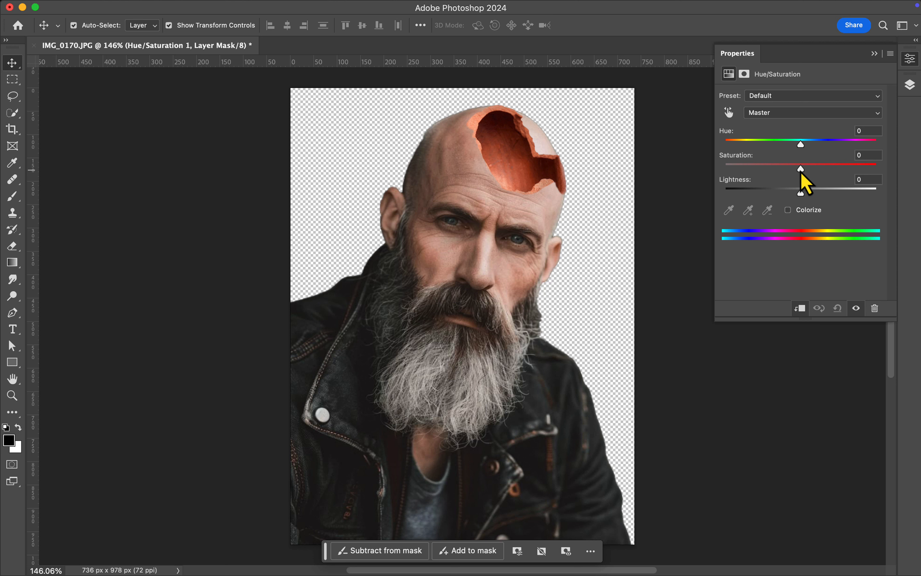
drag(800, 169, 752, 185)
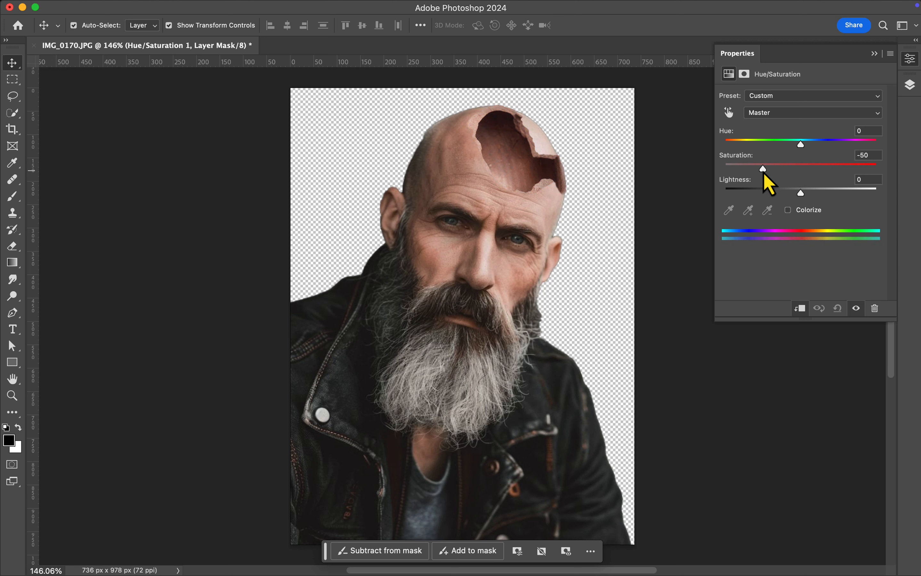
Set the clipped Hue/Saturation adjustment's saturation to -45 and close its settings.
drag(763, 178, 765, 173)
mouse_move(801, 192)
mouse_down()
mouse_move(810, 194)
mouse_move(786, 194)
mouse_move(795, 194)
mouse_up()
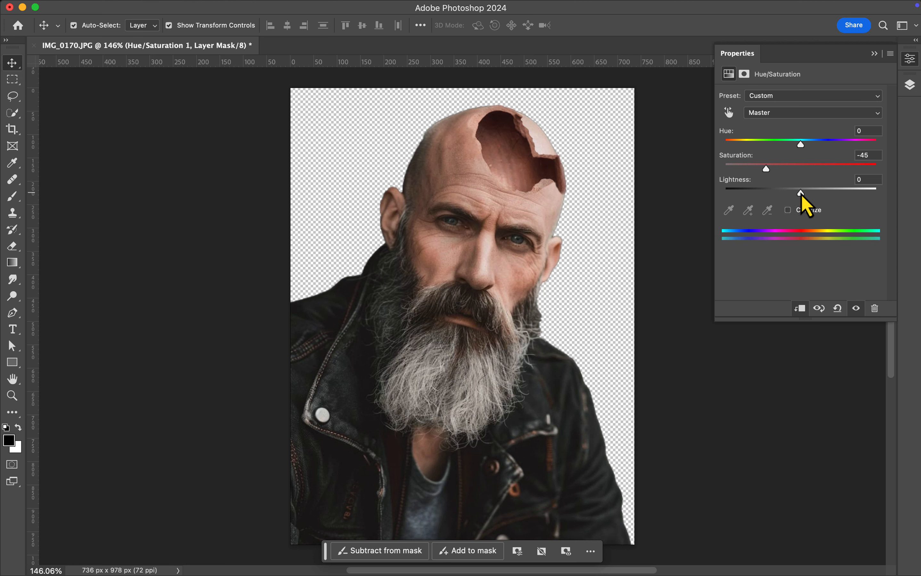
click(874, 55)
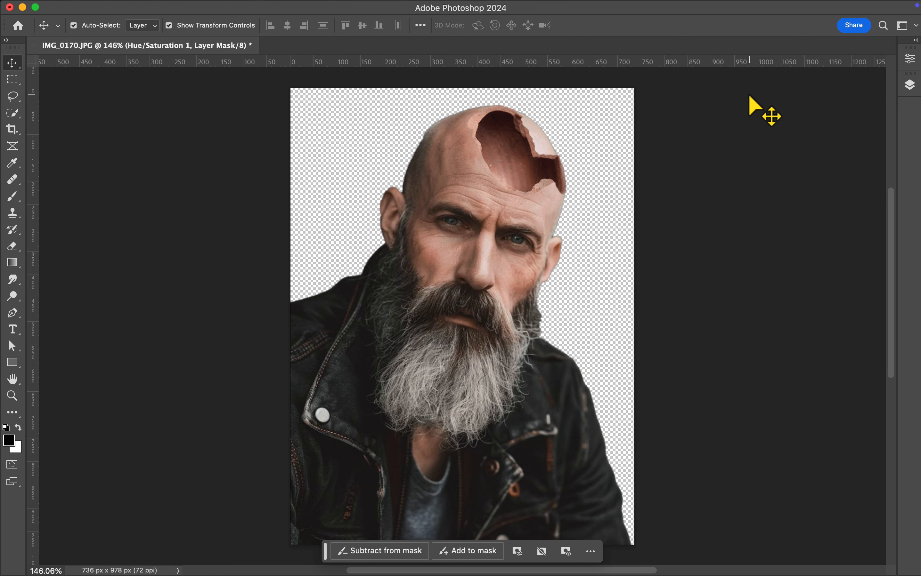
key(super+0)
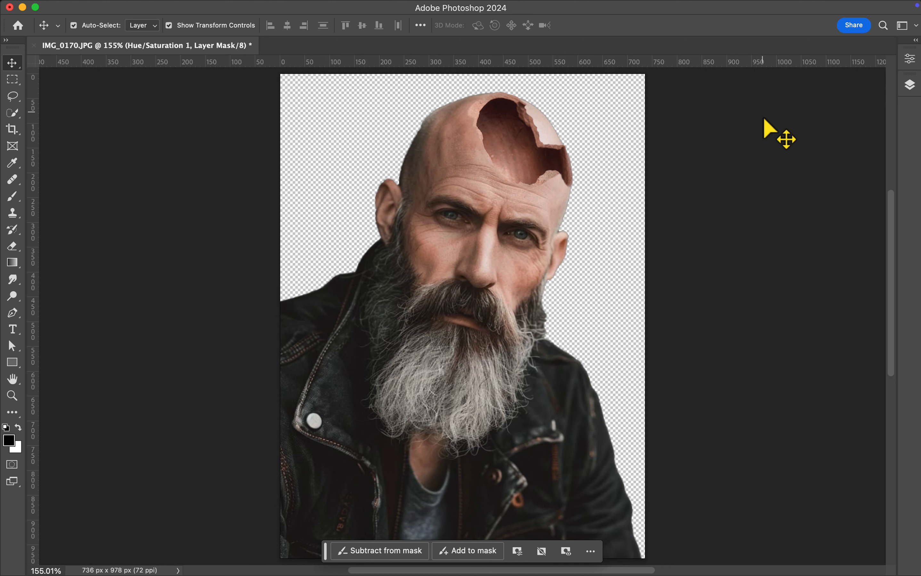
Target the Background copy layer's mask and prepare a 50 px black Brush for painting around the broken skull opening.
click(909, 84)
scroll(838, 186, down, 1)
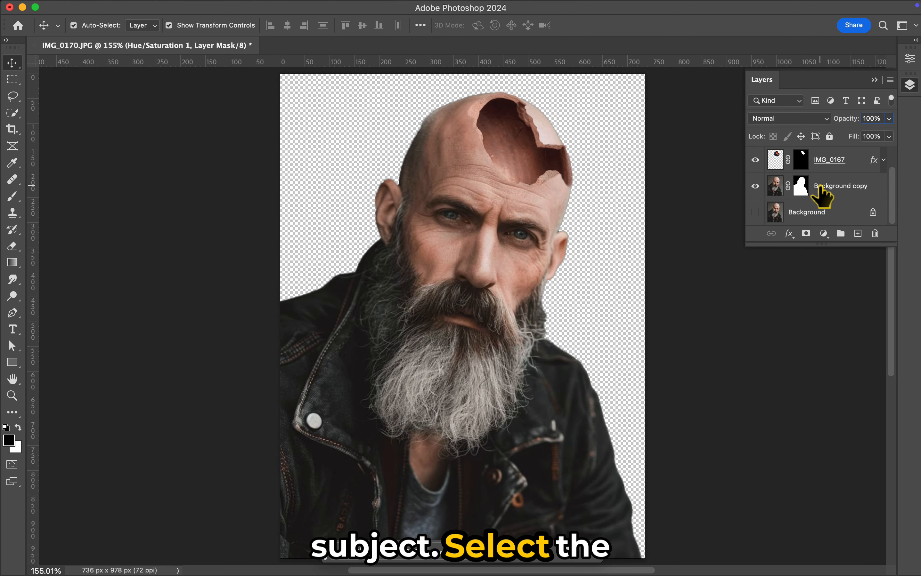
click(801, 187)
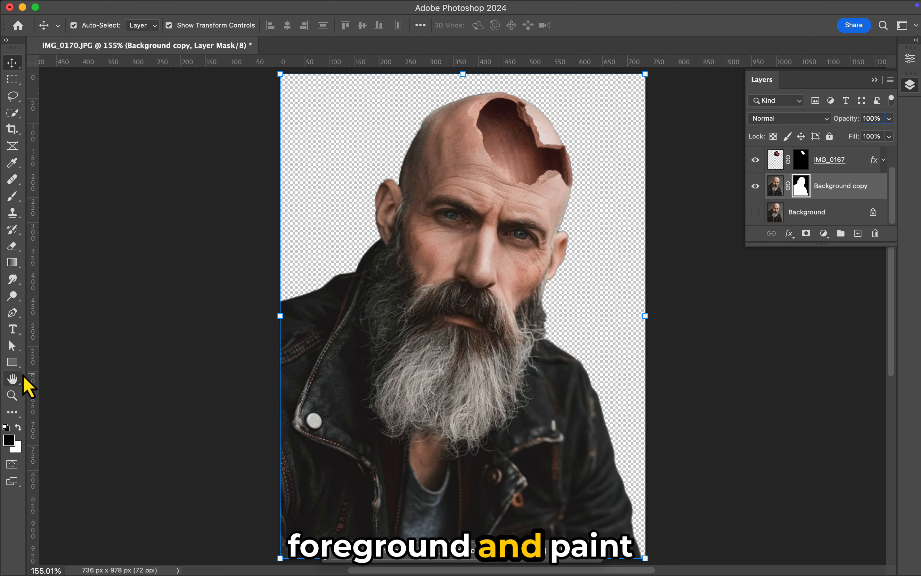
key(b)
key(bracketright)
key(bracketright)
key(bracketright)
key(bracketright)
key(bracketright)
key(bracketright)
key(bracketright)
key(bracketright)
key(bracketright)
key(bracketright)
key(bracketright)
key(bracketright)
key(bracketright)
key(bracketright)
key(bracketright)
key(bracketright)
key(super+plus)
key(super+plus)
key(super+plus)
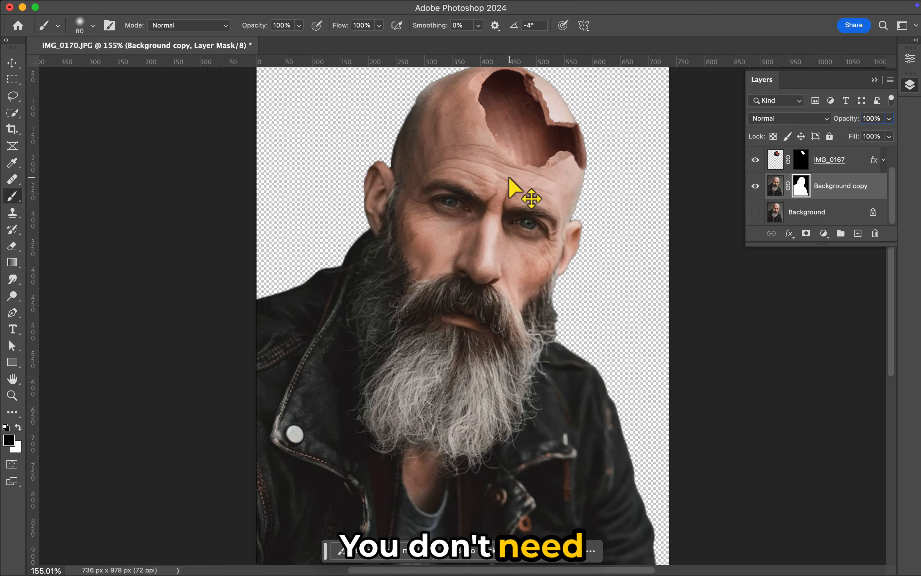
scroll(509, 178, up, 5)
scroll(509, 178, right, 5)
key(bracketleft)
key(bracketleft)
key(bracketleft)
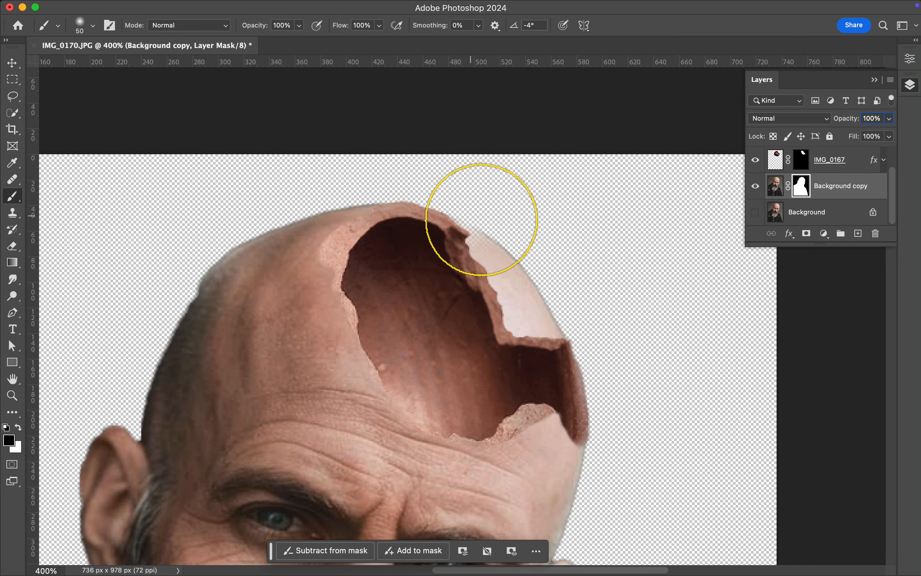
Mask out the leftover scalp outside the pot's broken edge on the Background copy mask, using a black 25 px brush.
mouse_move(451, 200)
mouse_down()
mouse_move(484, 201)
mouse_move(504, 242)
mouse_move(505, 290)
mouse_move(472, 371)
mouse_move(563, 280)
mouse_move(517, 346)
mouse_move(505, 342)
mouse_move(560, 334)
mouse_move(579, 410)
mouse_move(568, 408)
mouse_move(585, 389)
mouse_up()
key(super+z)
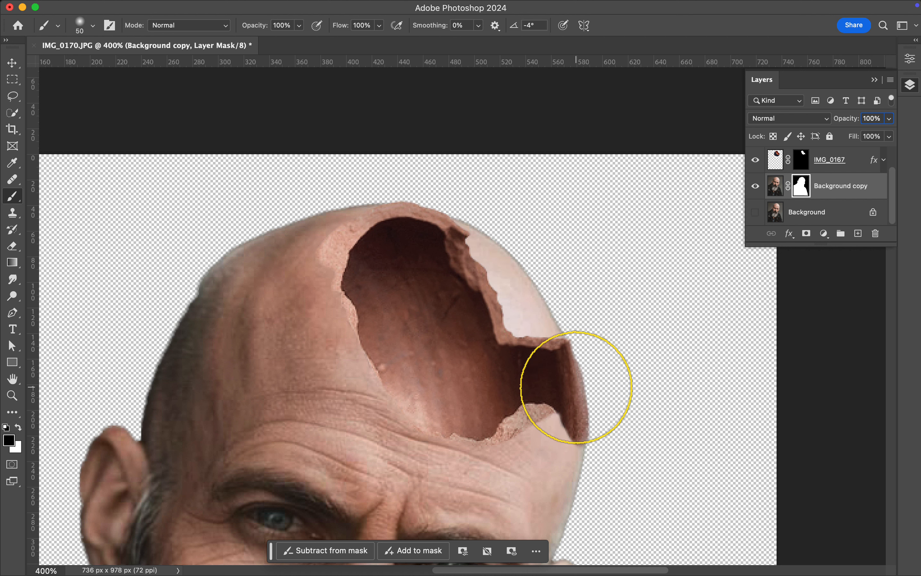
key(bracketleft)
key(bracketleft)
key(bracketleft)
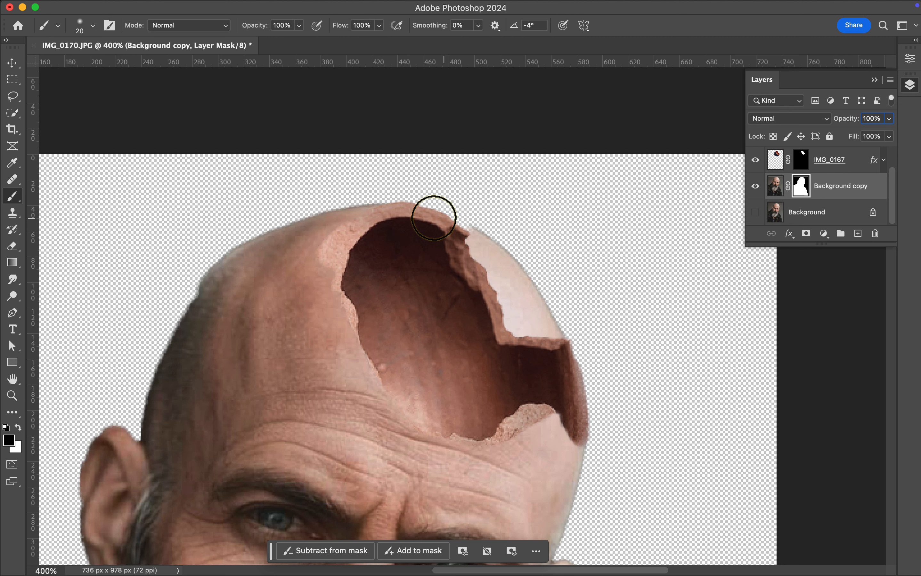
key(bracketright)
key(bracketright)
key(bracketright)
key(bracketright)
key(bracketright)
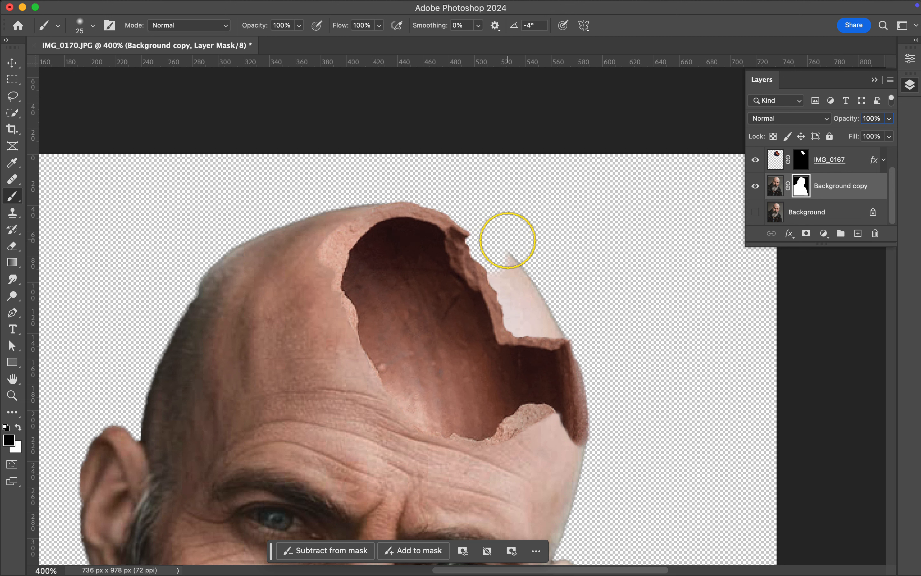
mouse_move(508, 236)
mouse_down()
mouse_move(474, 270)
mouse_move(528, 309)
mouse_move(591, 415)
mouse_up()
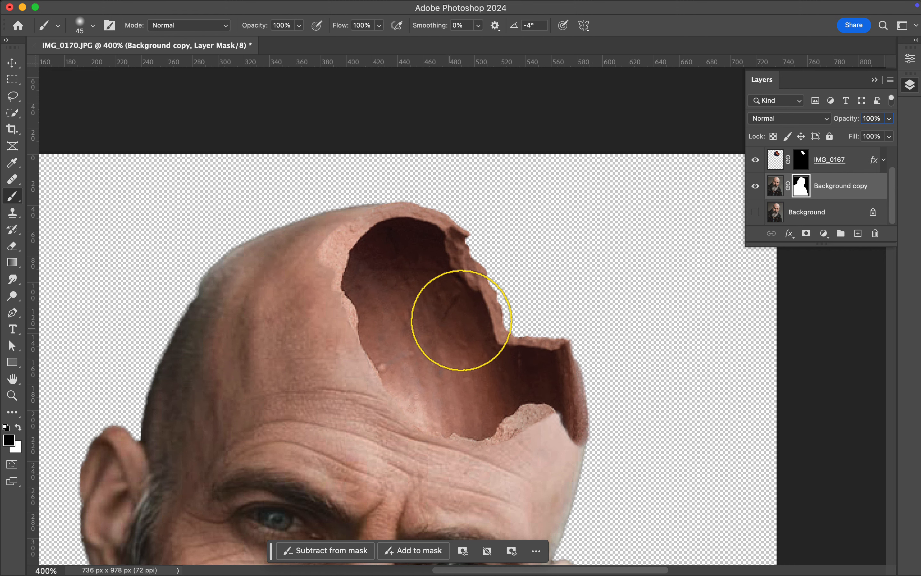
Clean the last scalp traces along the pot's jagged outer edge on the mask, enlarging the brush to 70 px.
key(bracketright)
key(bracketright)
key(bracketright)
key(bracketright)
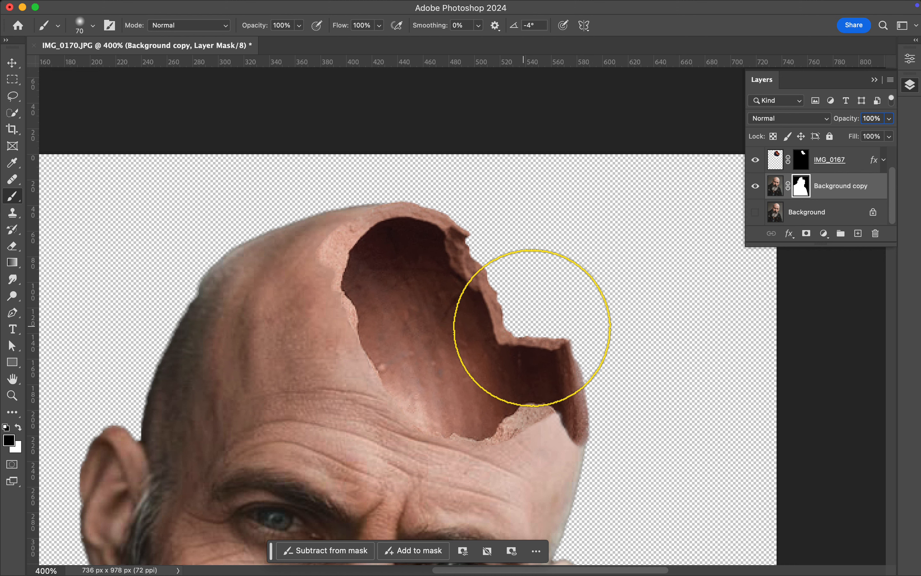
key(ctrl+0)
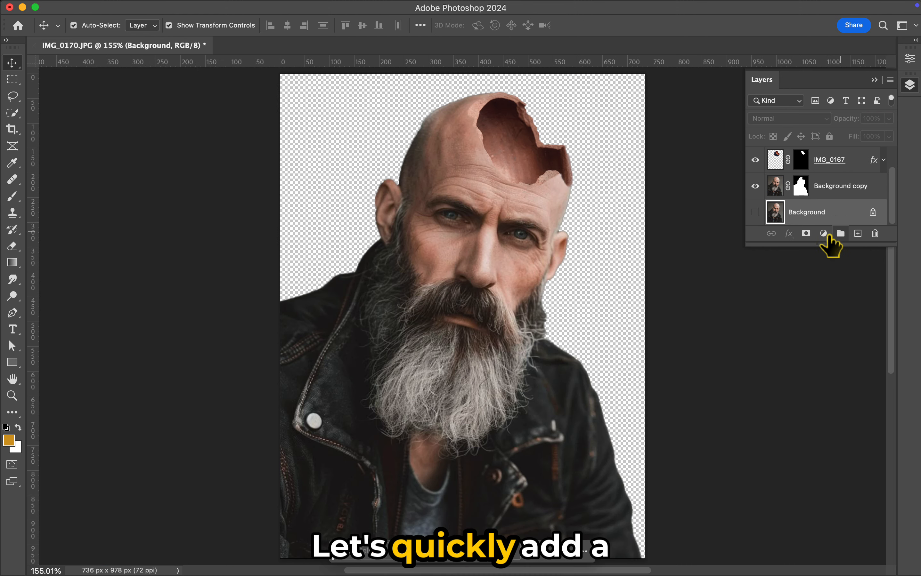
Add a Gradient fill layer directly above the Background layer and use the Radial style.
click(823, 234)
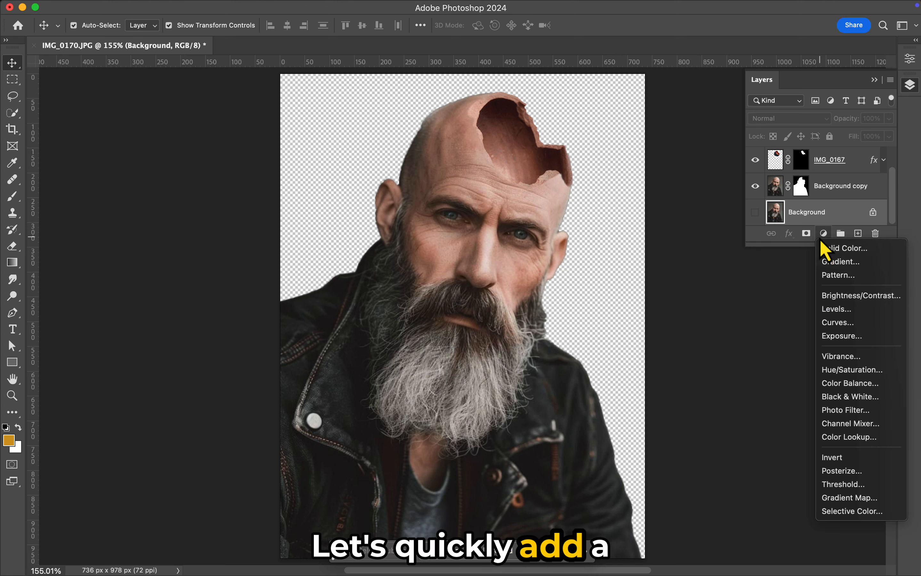
click(854, 262)
click(684, 132)
click(671, 140)
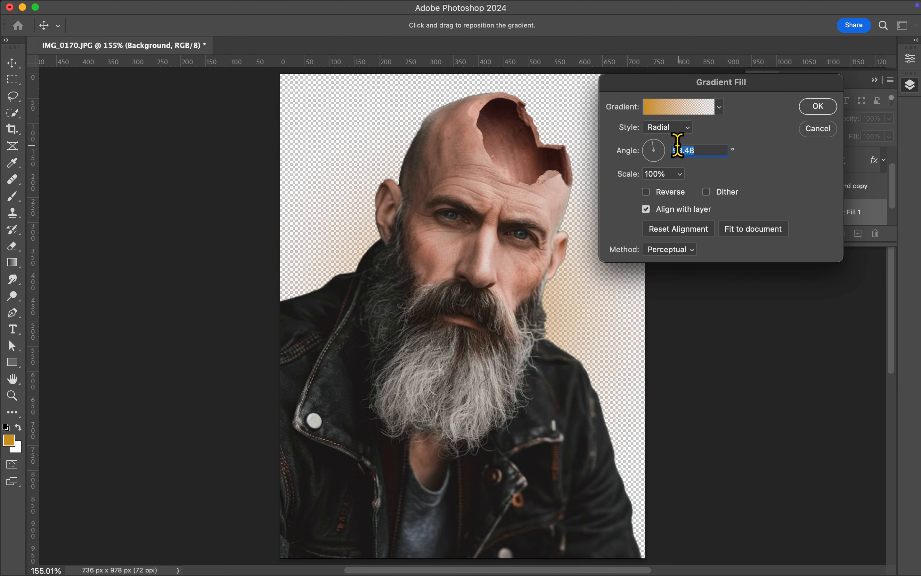
Edit the fill's gradient and set its end opacity stop to 100%.
click(697, 110)
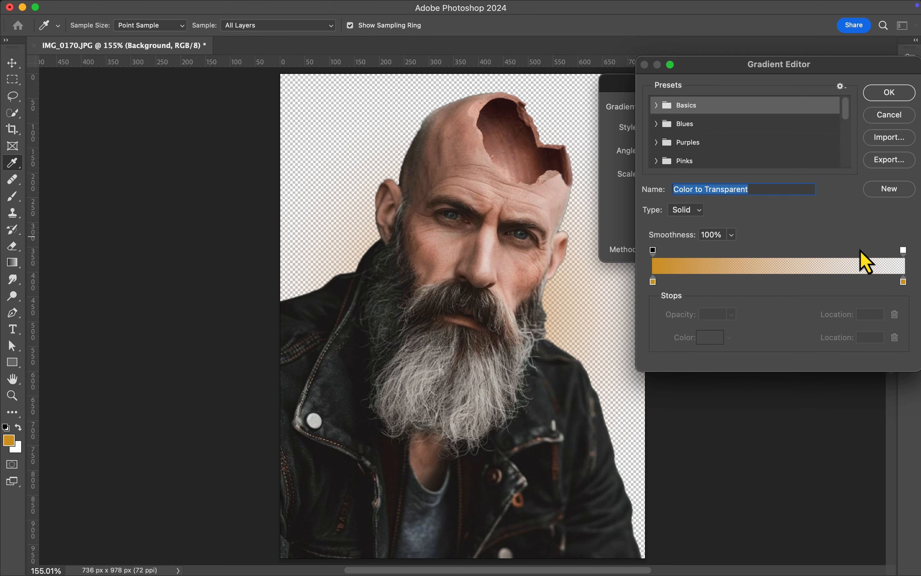
click(902, 250)
click(709, 314)
text(100)
Color the gradient from white to dark teal 041e24, place its color midpoint at 42% and accept it.
click(903, 282)
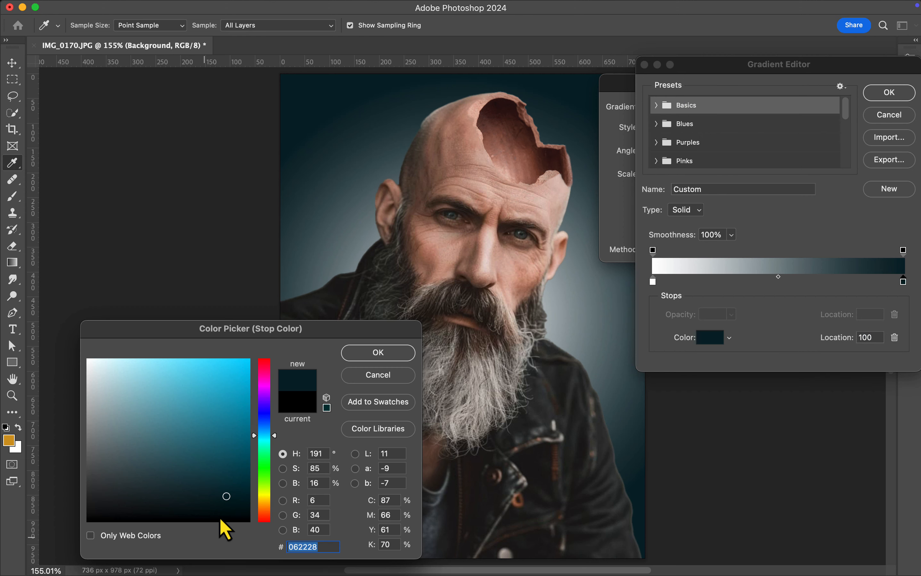
click(227, 503)
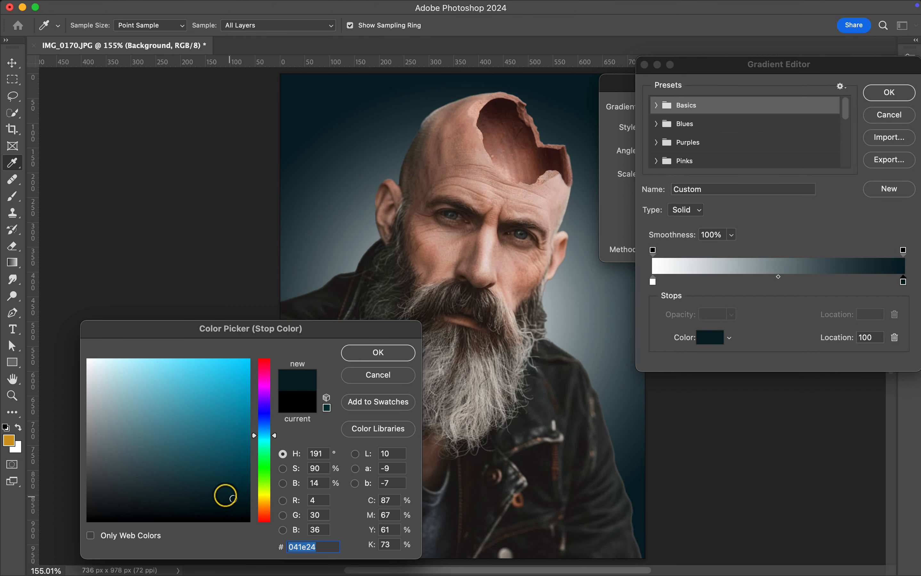
click(382, 358)
drag(778, 277, 757, 277)
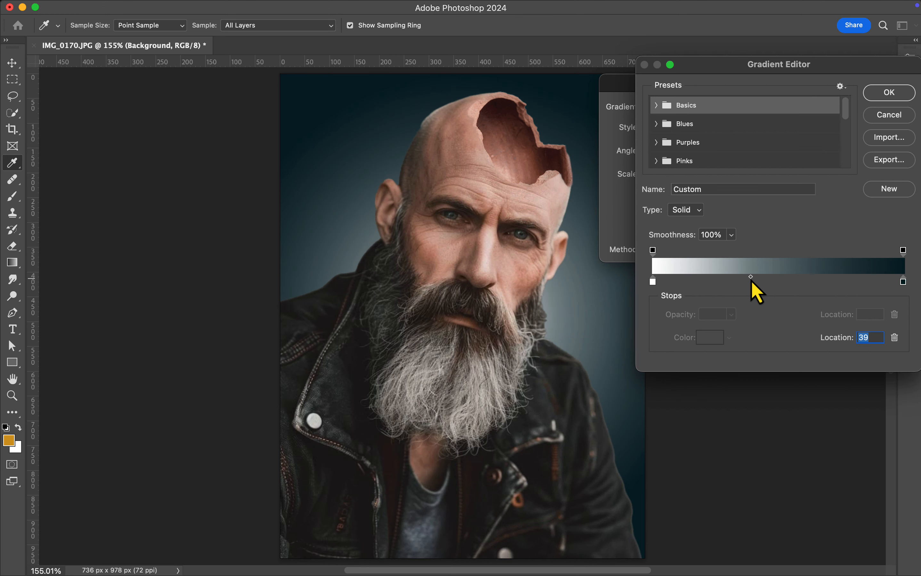
click(885, 114)
mouse_move(628, 175)
mouse_down()
mouse_move(649, 175)
mouse_move(604, 175)
mouse_move(625, 175)
mouse_up()
Recolor the gradient's end stop to a slightly bluer dark teal, apply the gradient fill and deselect all layers.
click(694, 107)
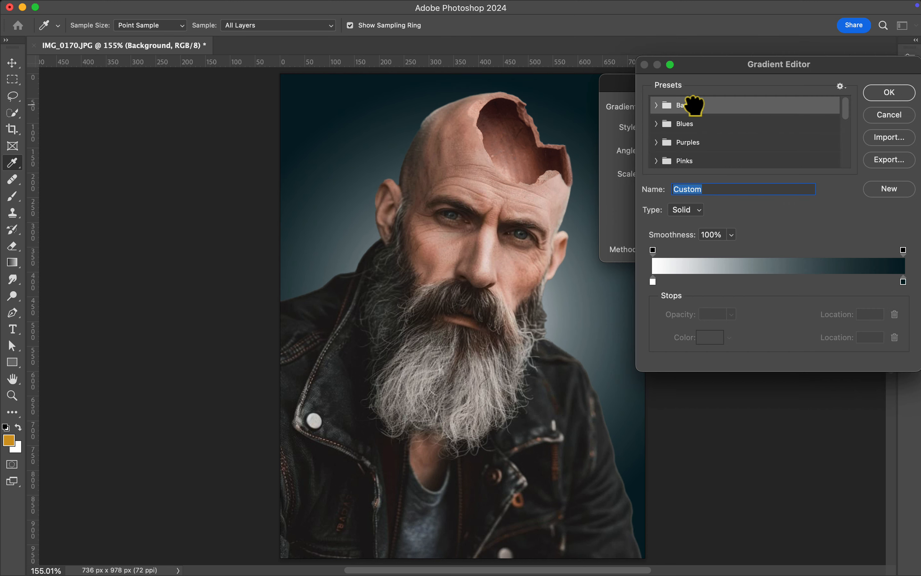
double_click(903, 282)
text(000000)
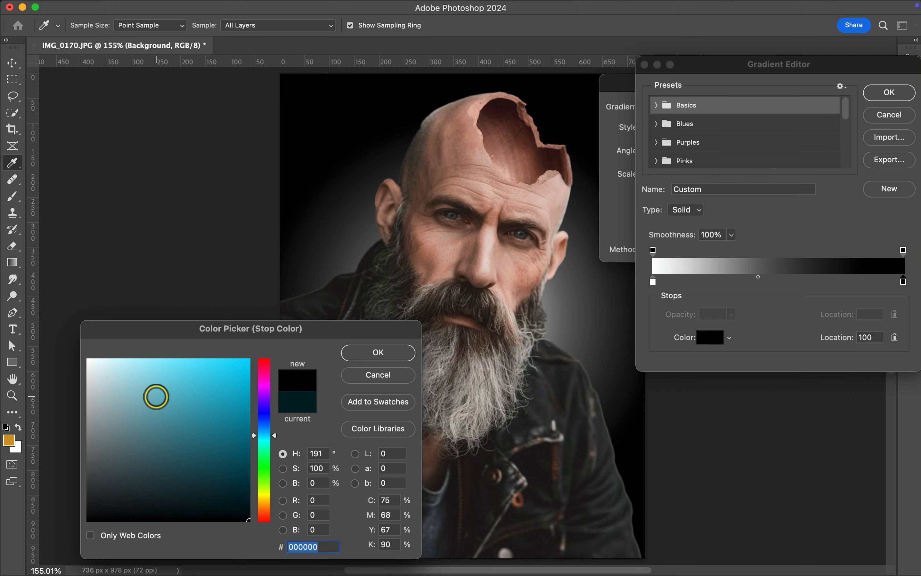
drag(267, 421, 211, 492)
click(266, 412)
click(264, 425)
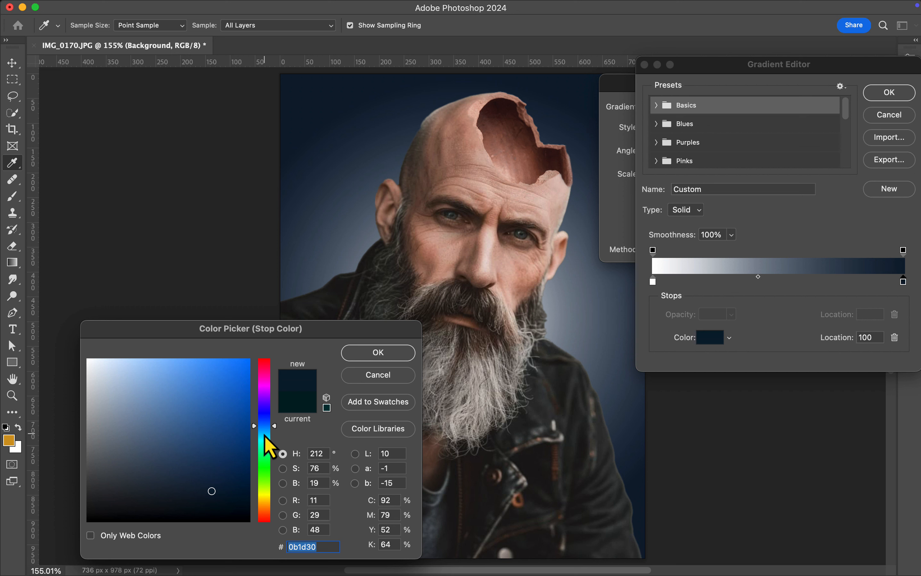
click(265, 434)
click(381, 354)
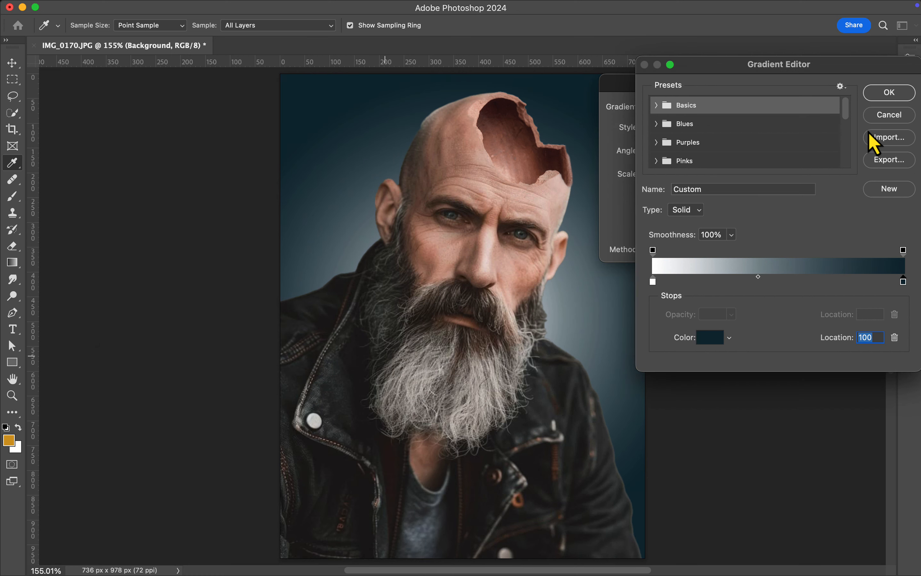
click(894, 98)
key(Return)
click(691, 298)
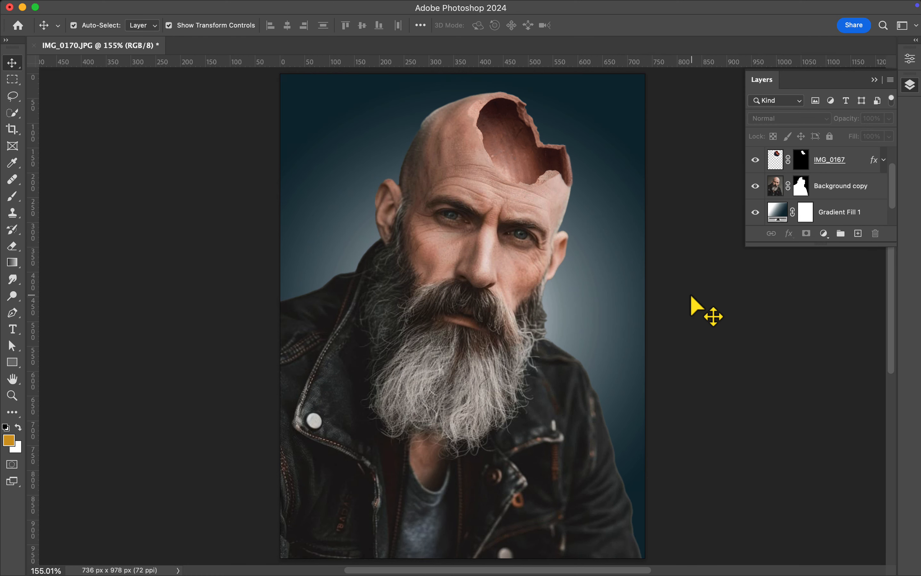